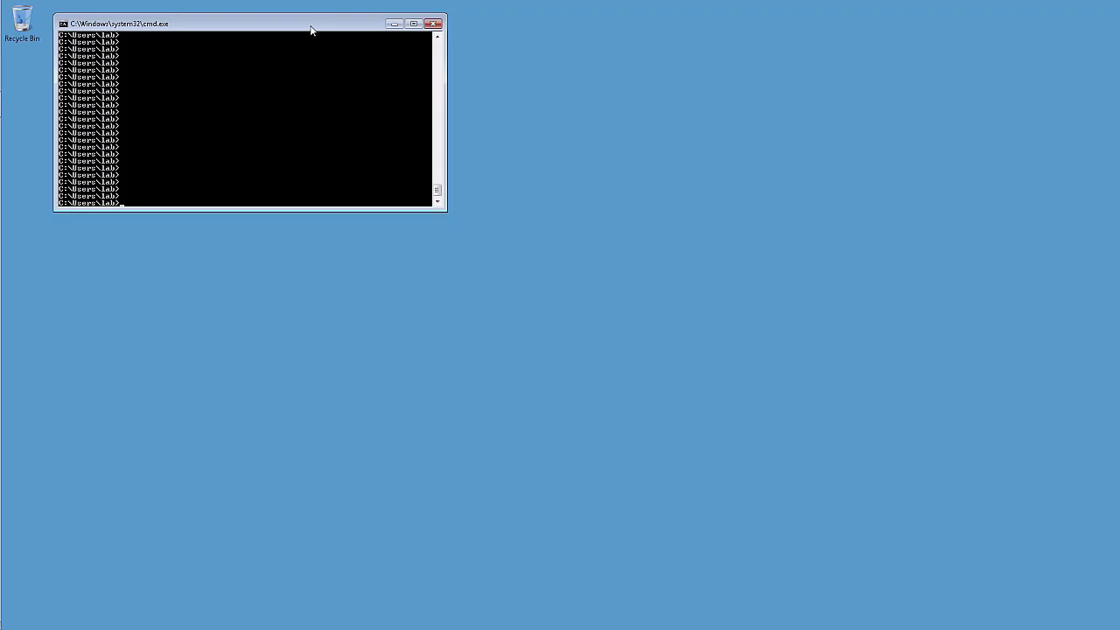
Enter the continuous ping command 'ping 10.11.11.1 -t' at the Command Prompt without running it
{"action": "type", "text": "ping 10.11.11.1 -t"}
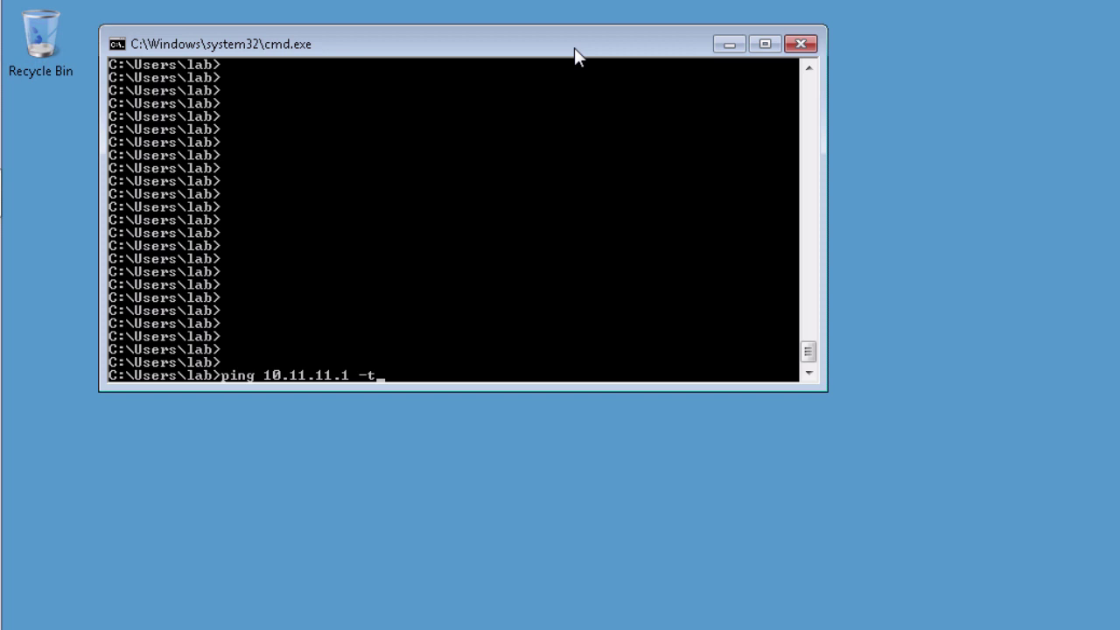
Run the continuous ping to 10.11.11.1 and confirm the requests time out
{"action": "key", "text": "Return"}
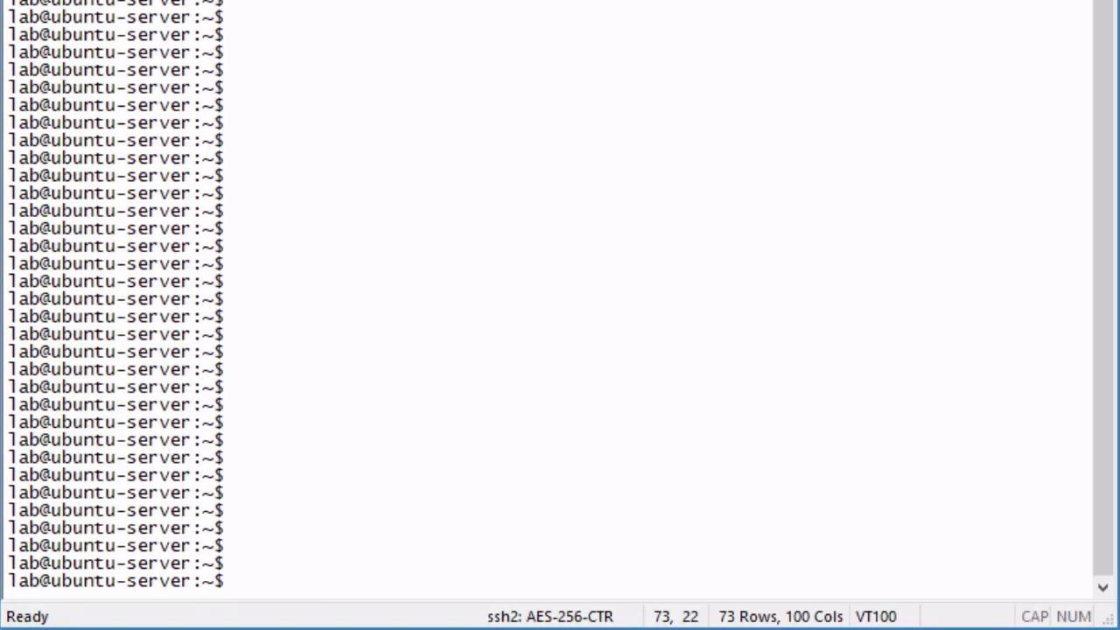
Enter 'ping 172.25.11.100' in the ubuntu-server SSH terminal
{"action": "type", "text": "ping 172.25.11.100"}
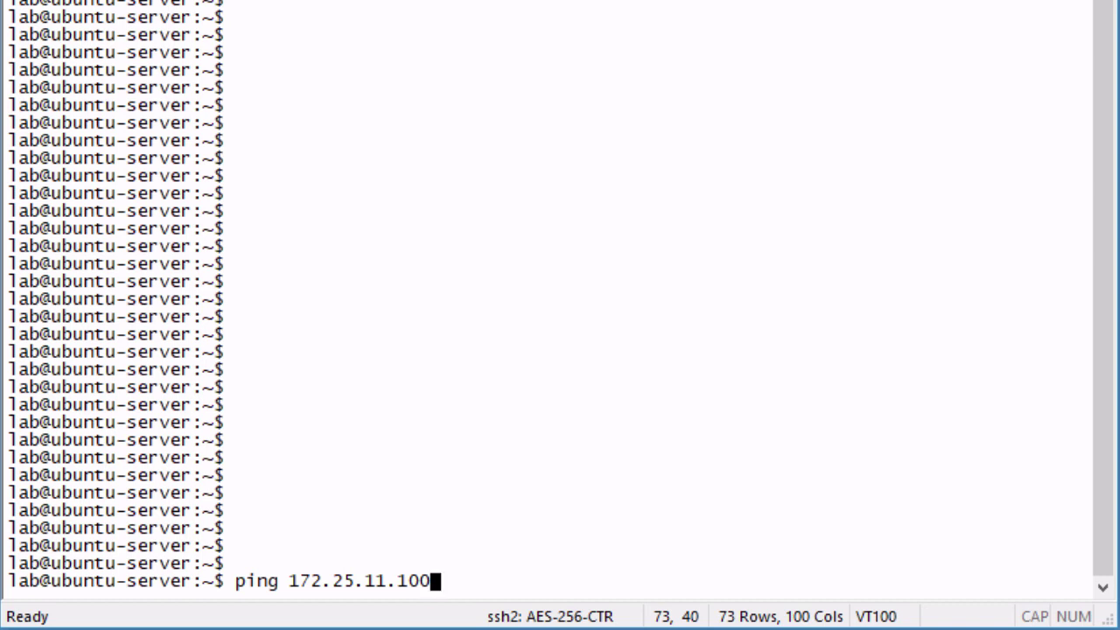
Run the ping to 172.25.11.100 from the ubuntu-server SSH session
{"action": "key", "text": "Return"}
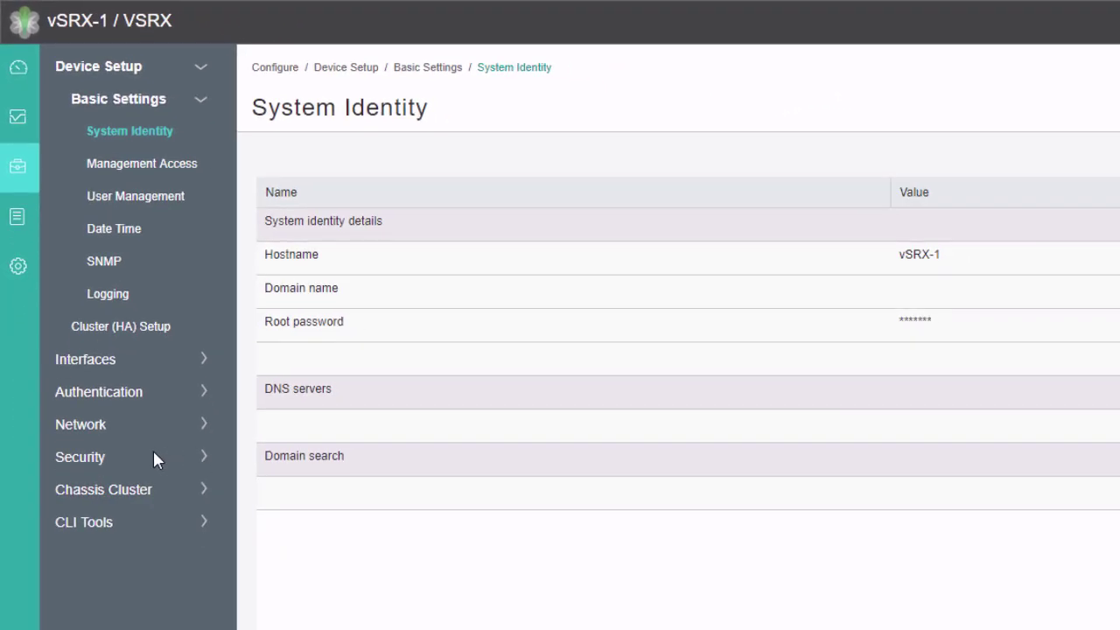
Go to Security > NAT > Static and start adding a new static NAT rule set
{"action": "left_click", "coordinate": [154, 457]}
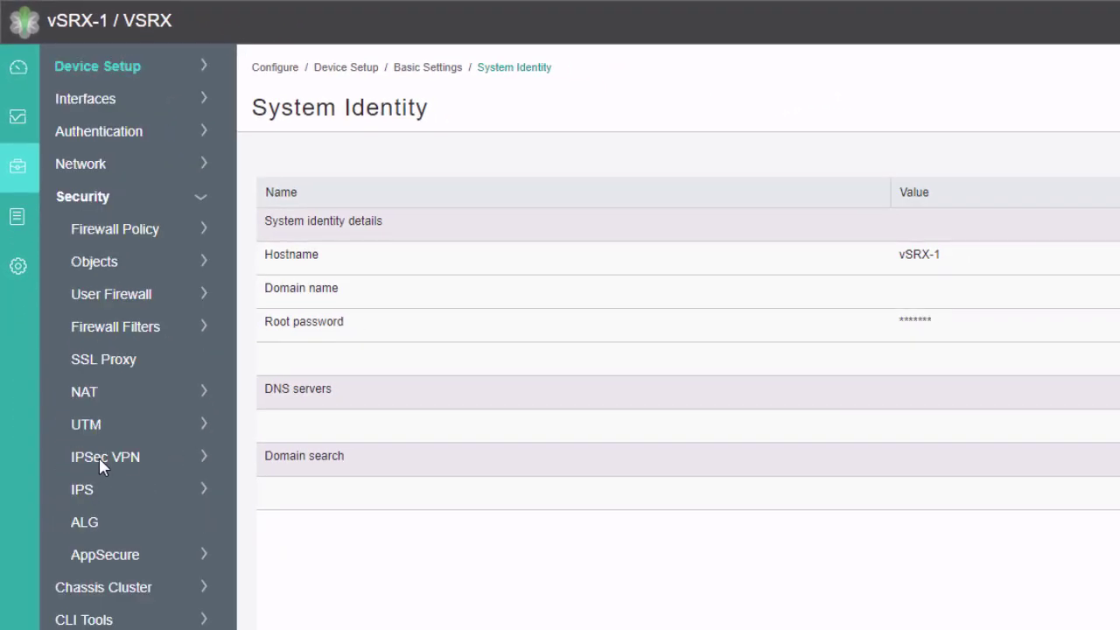
{"action": "left_click", "coordinate": [91, 390]}
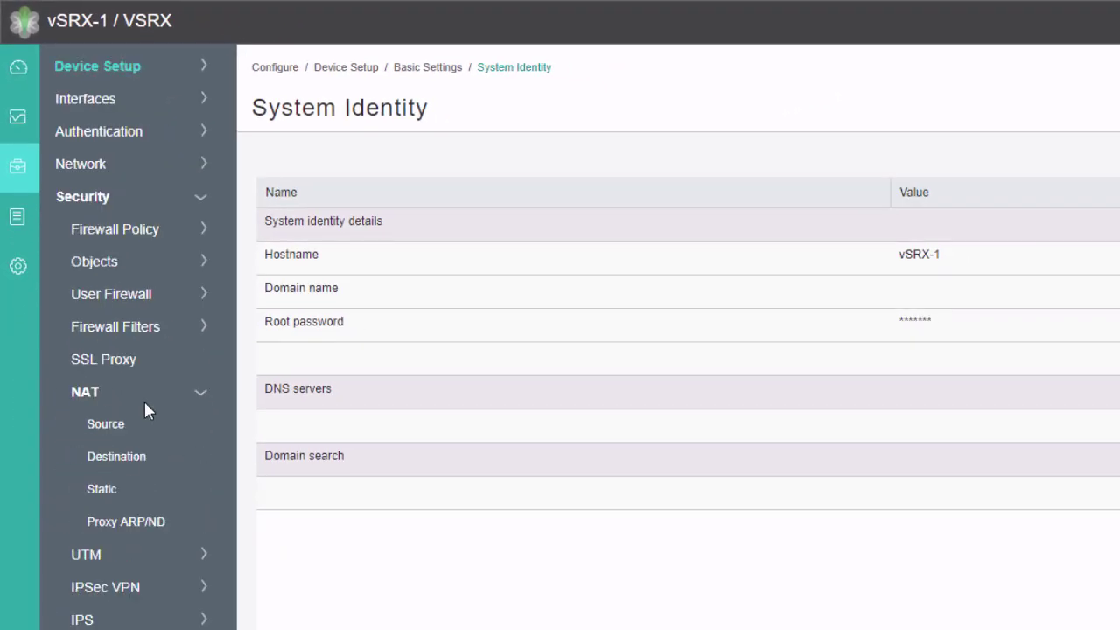
{"action": "left_click", "coordinate": [108, 493]}
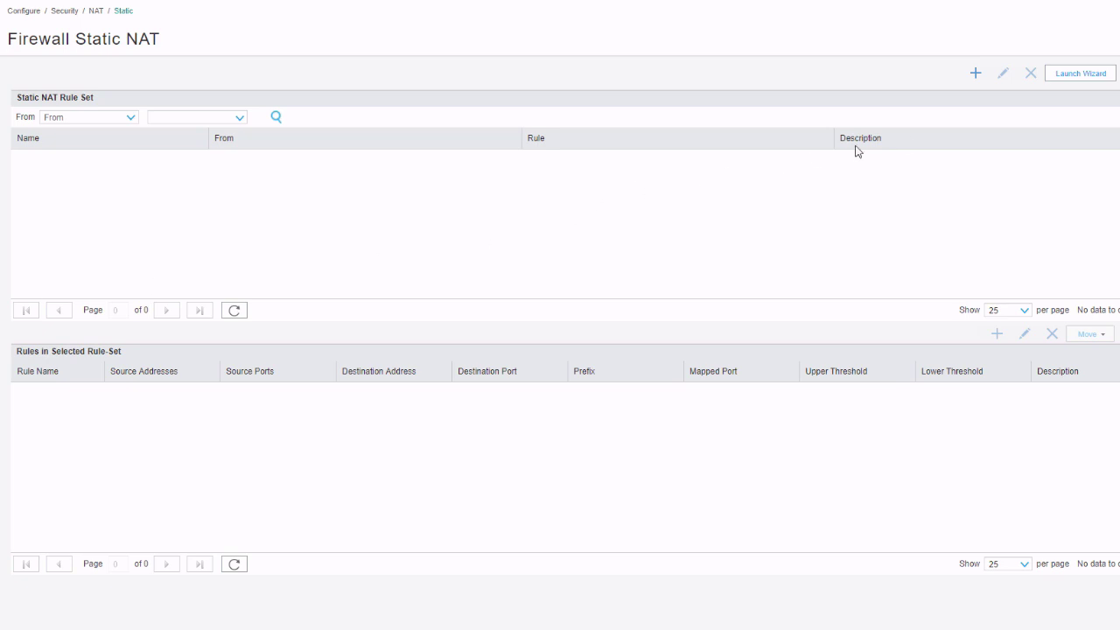
{"action": "left_click", "coordinate": [977, 75]}
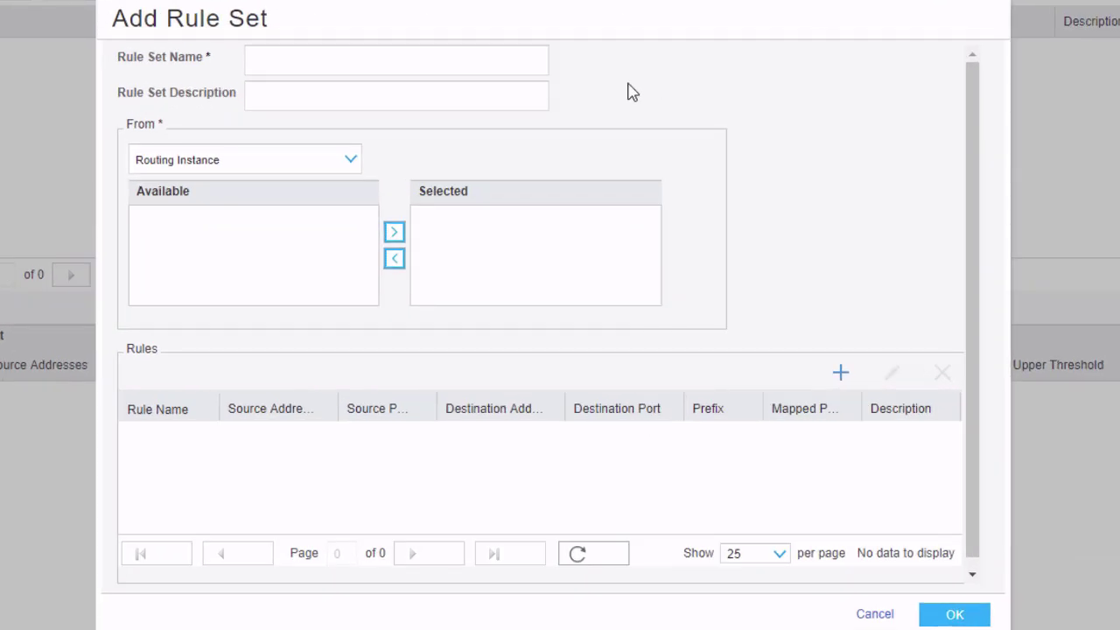
Name the rule set Static-NAT-LB and set its From zone to DMZ
{"action": "left_click", "coordinate": [398, 61]}
{"action": "type", "text": "Static-NAT-LB"}
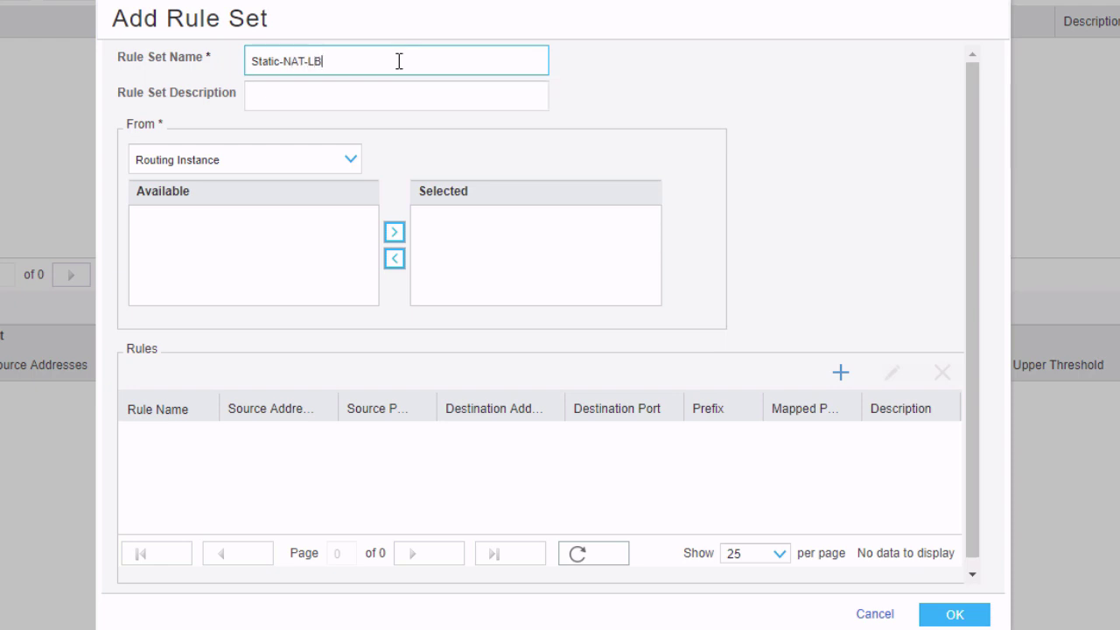
{"action": "left_click", "coordinate": [351, 161]}
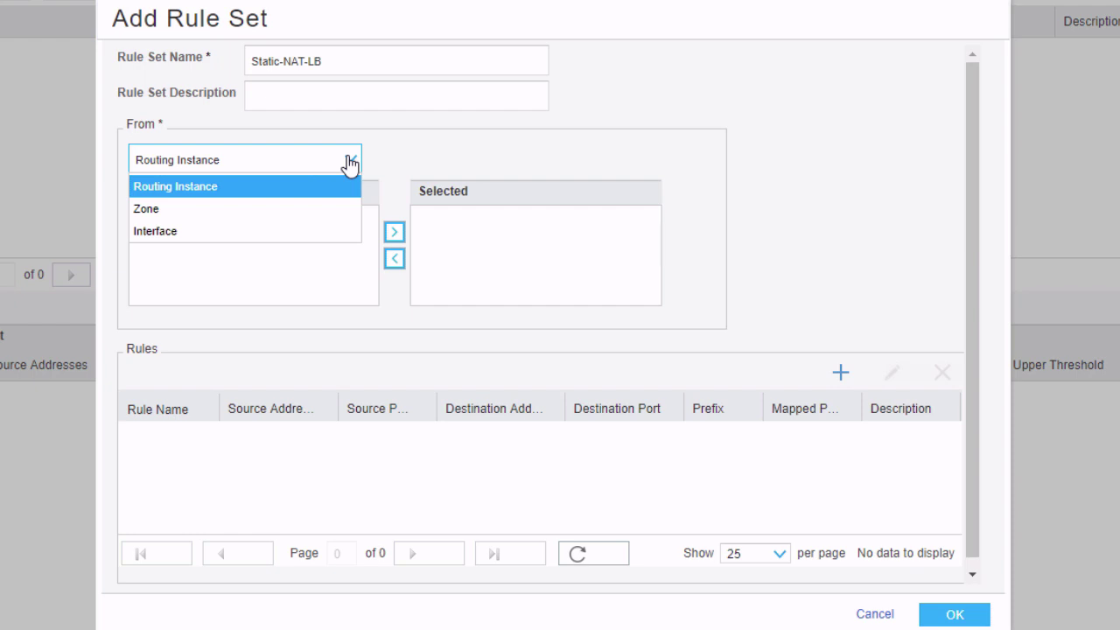
{"action": "left_click", "coordinate": [239, 210]}
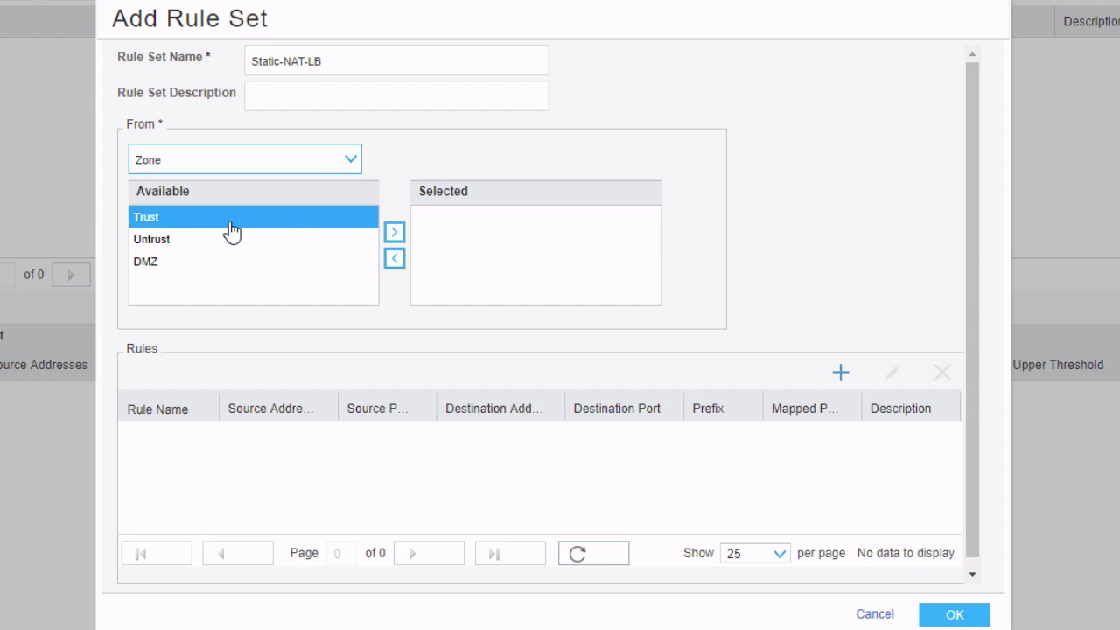
{"action": "left_click", "coordinate": [208, 271]}
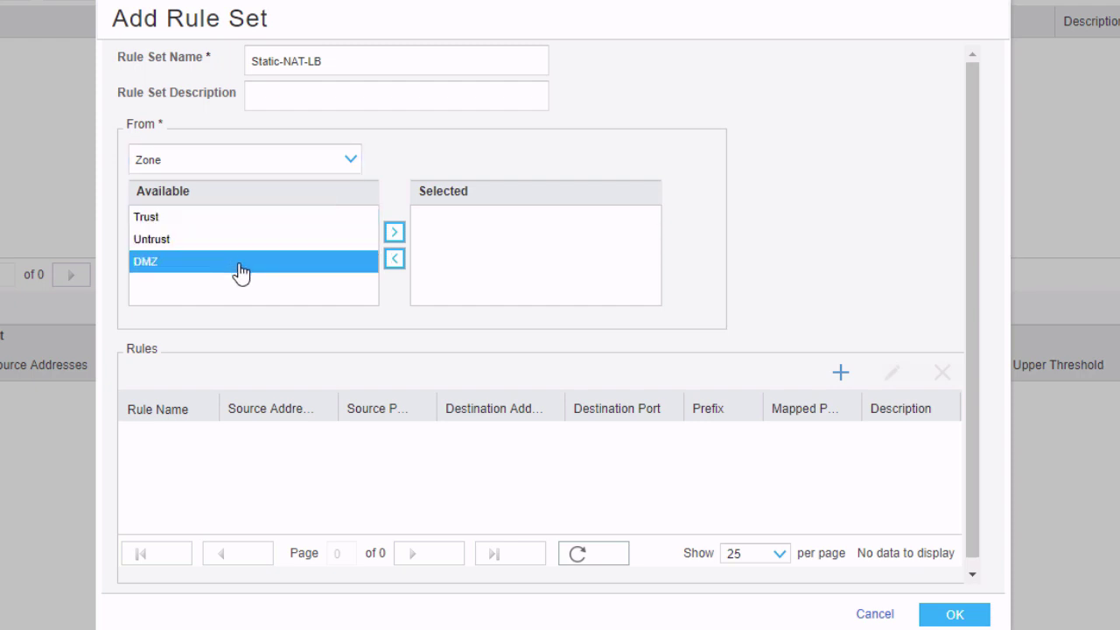
{"action": "left_click", "coordinate": [402, 237]}
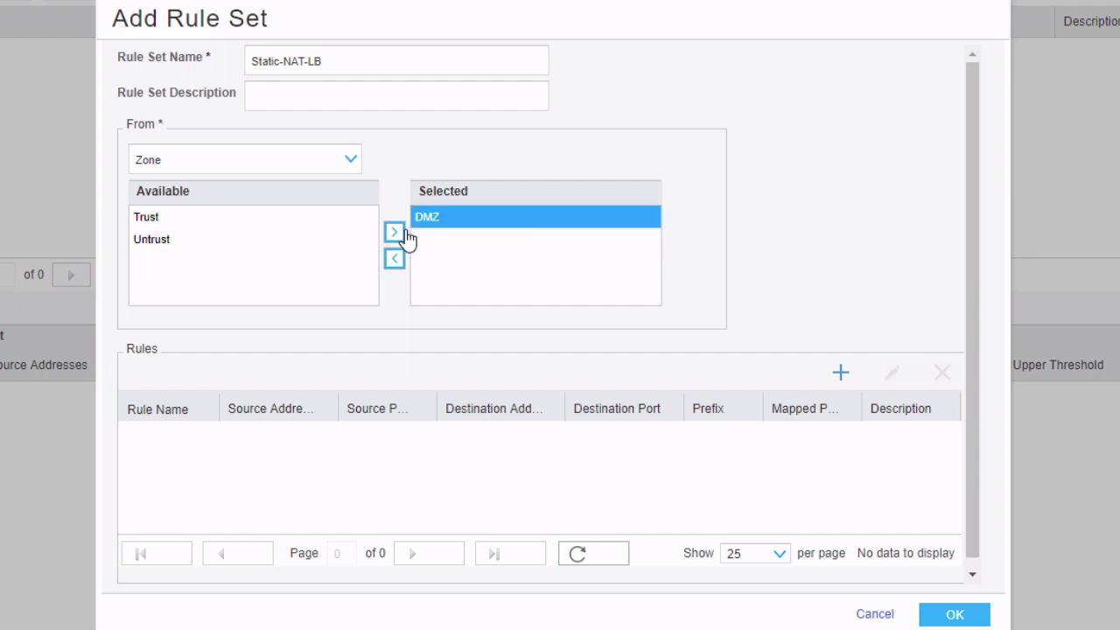
Create rule Static-NAT-Rule-LB matching destination 10.11.11.1 and translating to host 10.5.5.100
{"action": "left_click", "coordinate": [843, 381]}
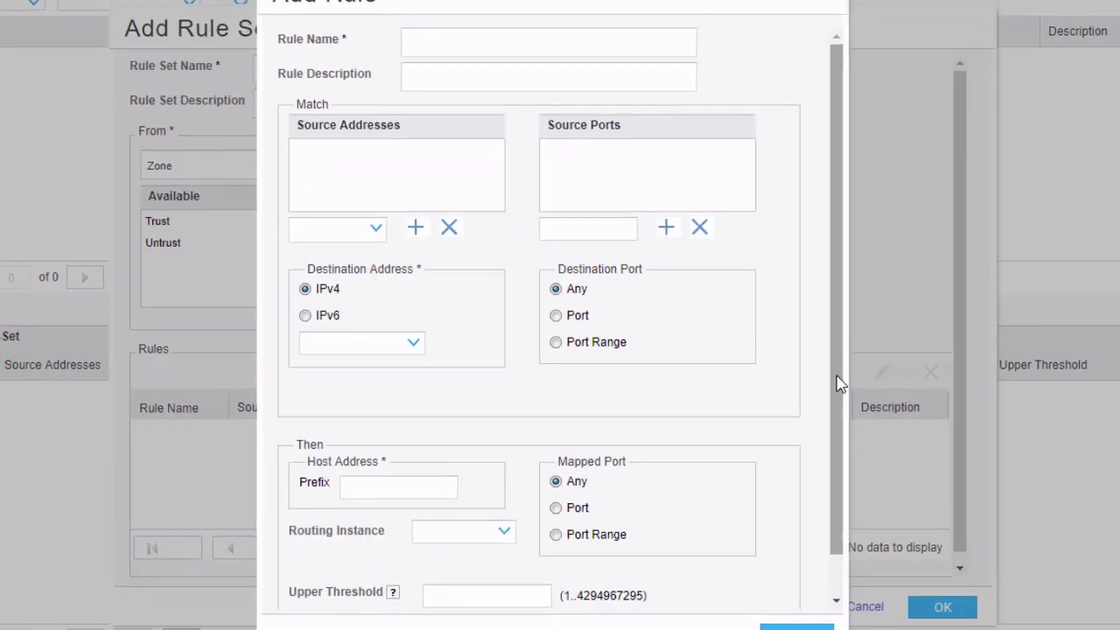
{"action": "left_click", "coordinate": [578, 31]}
{"action": "type", "text": "Static-NAT-"}
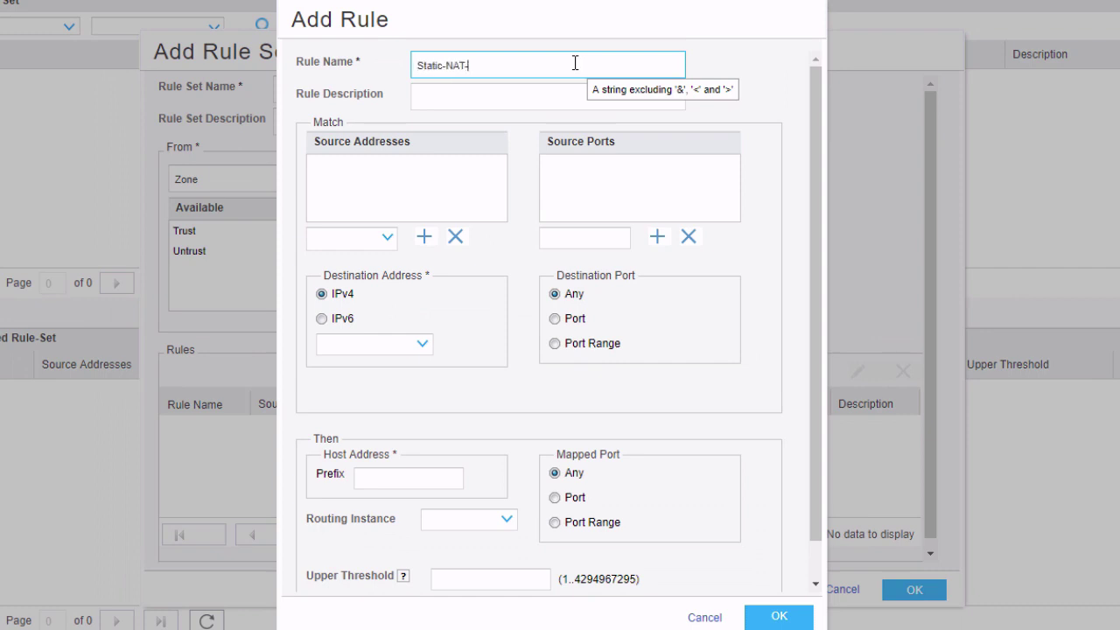
{"action": "type", "text": "Rule-LB"}
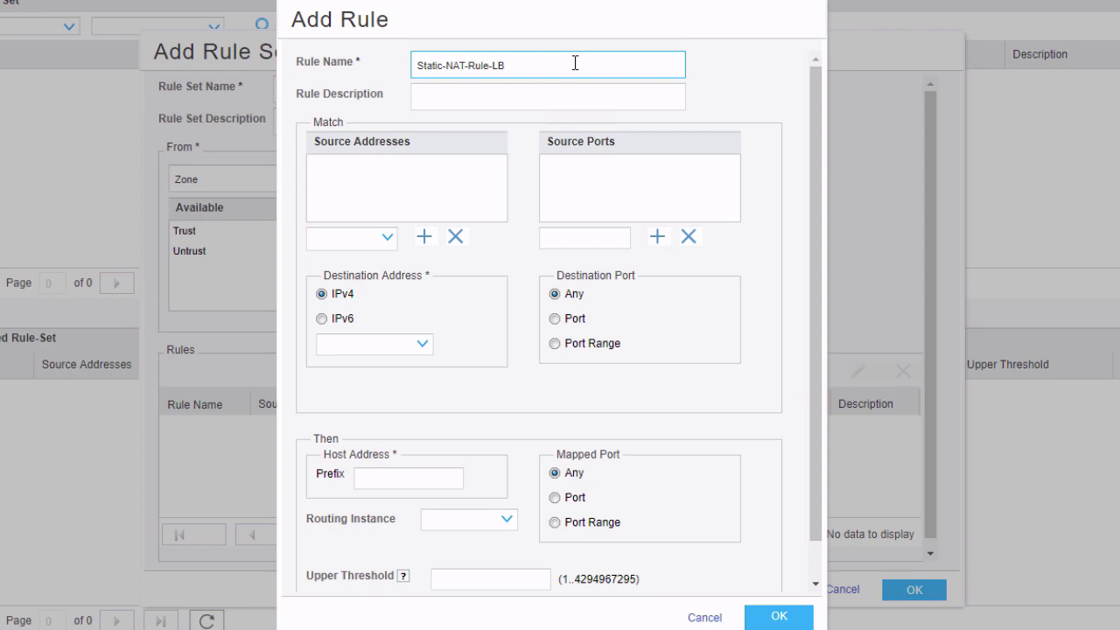
{"action": "left_click", "coordinate": [705, 210]}
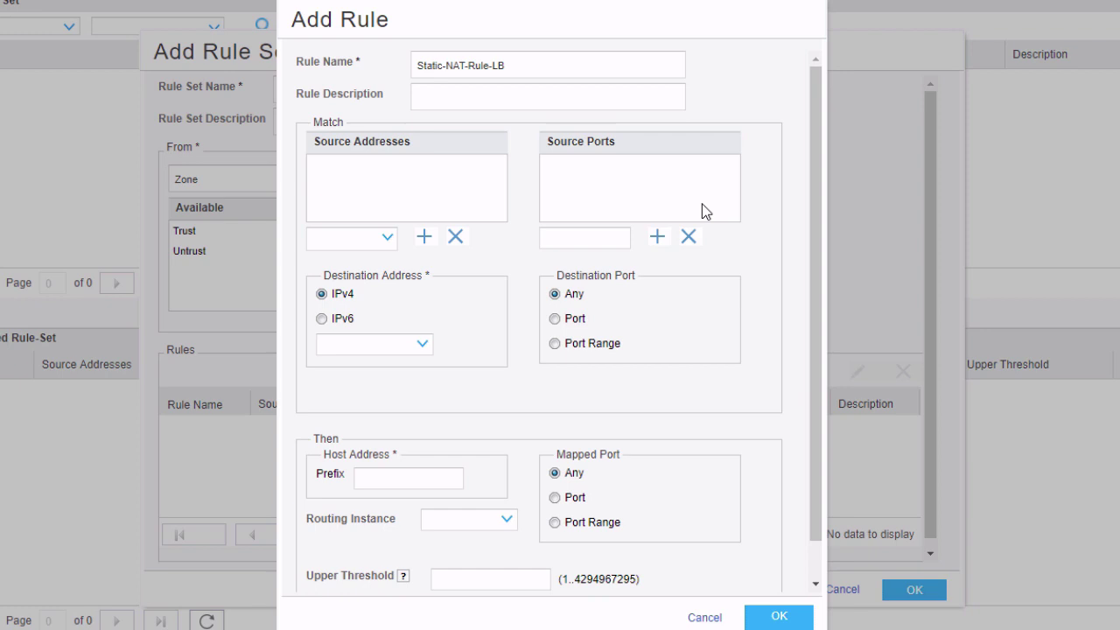
{"action": "left_click", "coordinate": [385, 345]}
{"action": "type", "text": "10.11.11.1"}
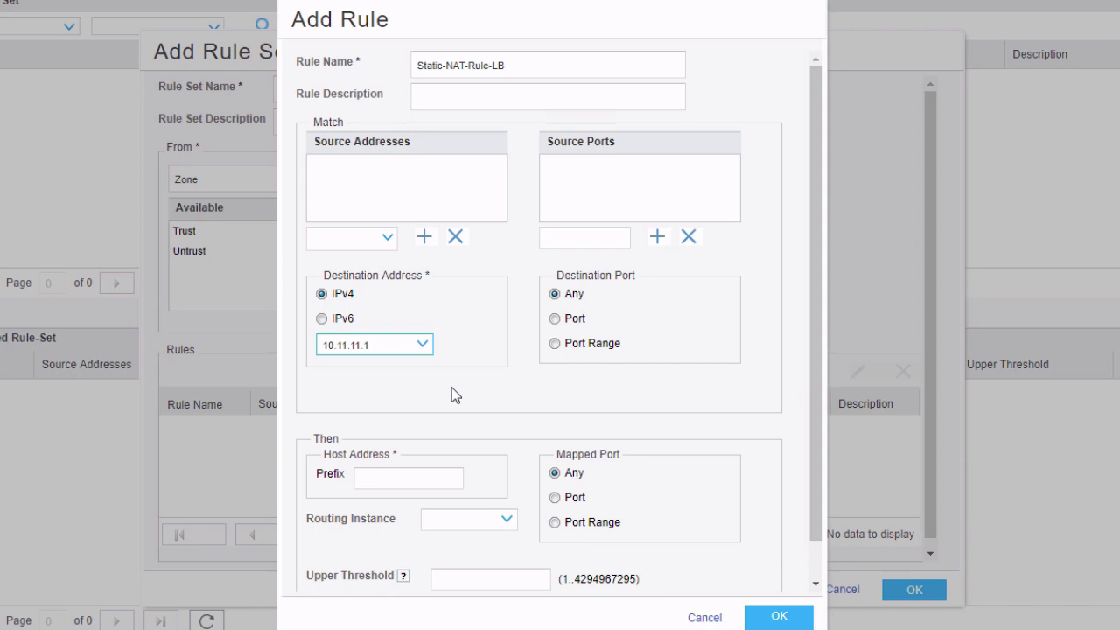
{"action": "left_click", "coordinate": [432, 478]}
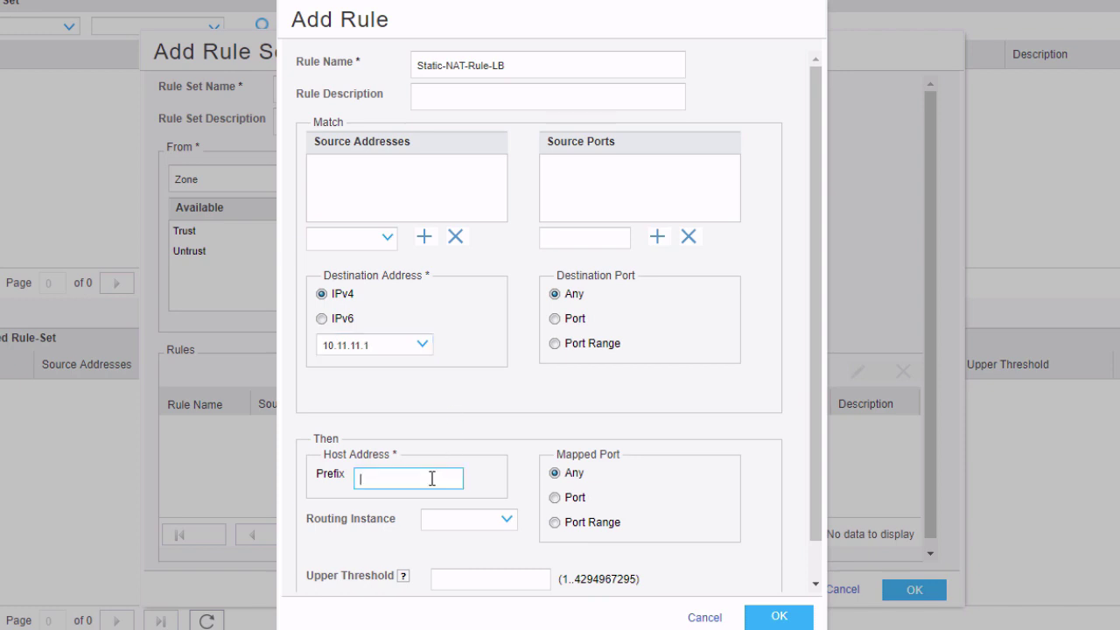
{"action": "type", "text": "10.5.5.100"}
Set the rule's mapped port to Any and add it to the rule set
{"action": "left_click", "coordinate": [579, 498]}
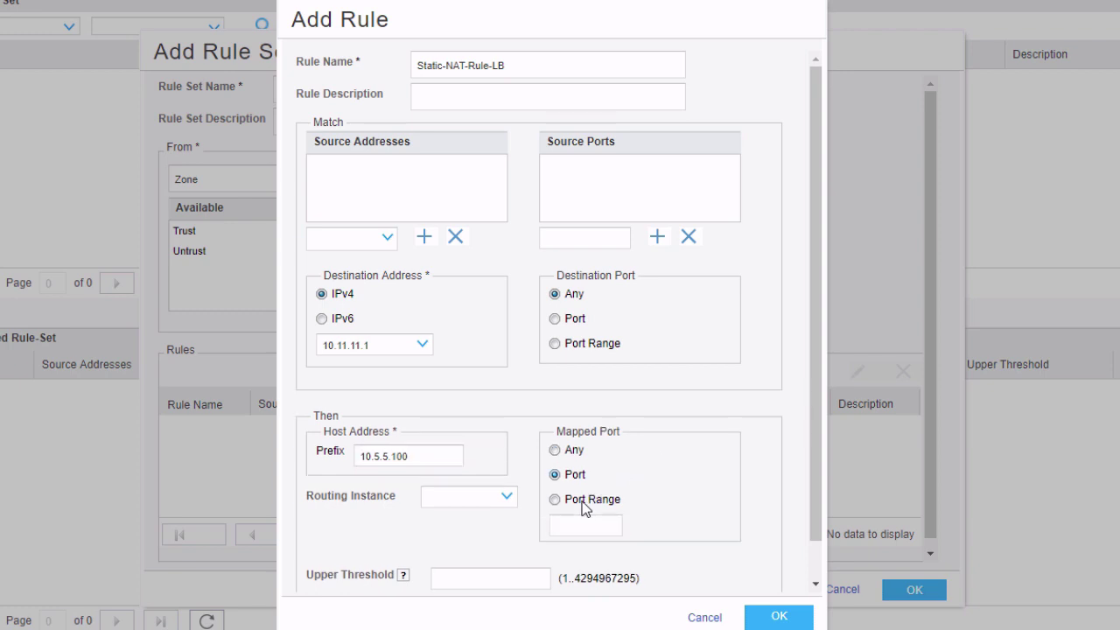
{"action": "left_click", "coordinate": [578, 523]}
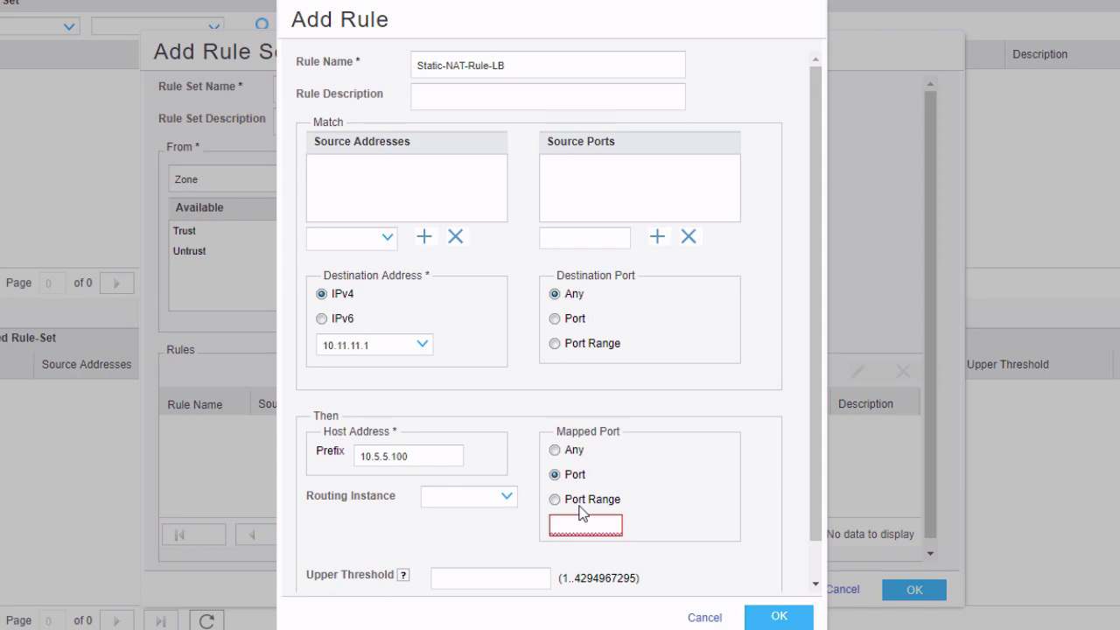
{"action": "left_click", "coordinate": [581, 503]}
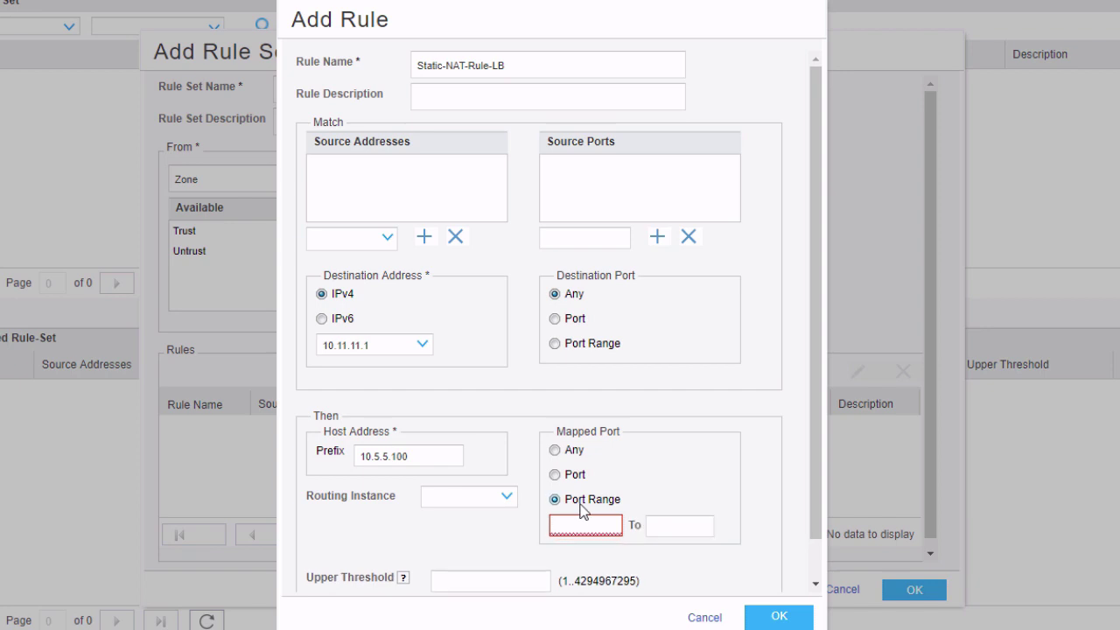
{"action": "left_click", "coordinate": [574, 449]}
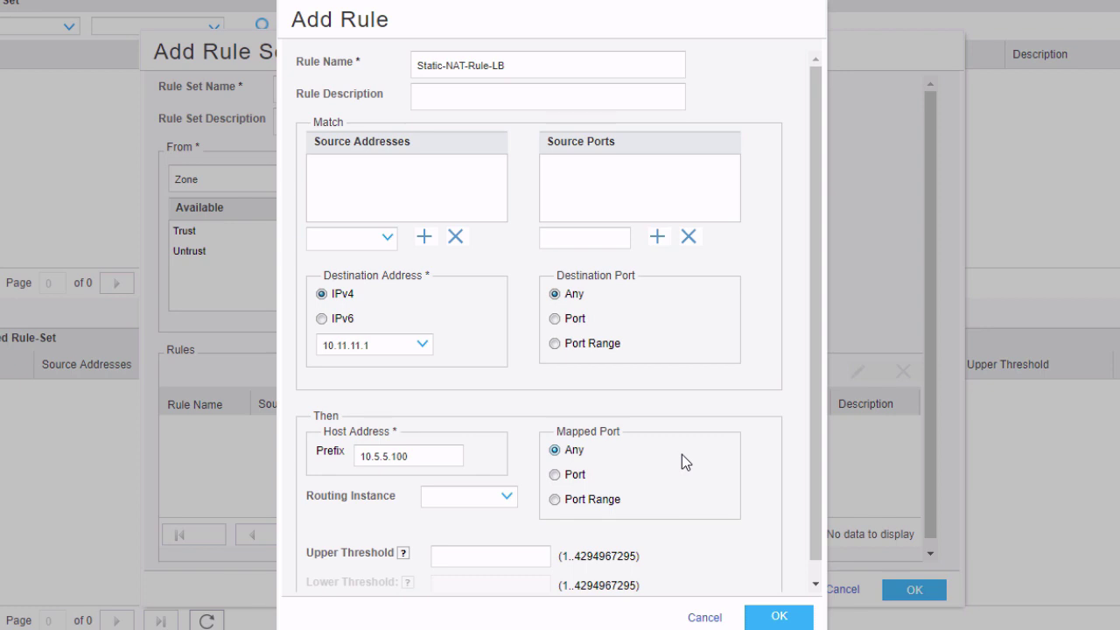
{"action": "scroll", "coordinate": [681, 454], "scroll_direction": "down", "scroll_amount": 1}
{"action": "left_click", "coordinate": [763, 618]}
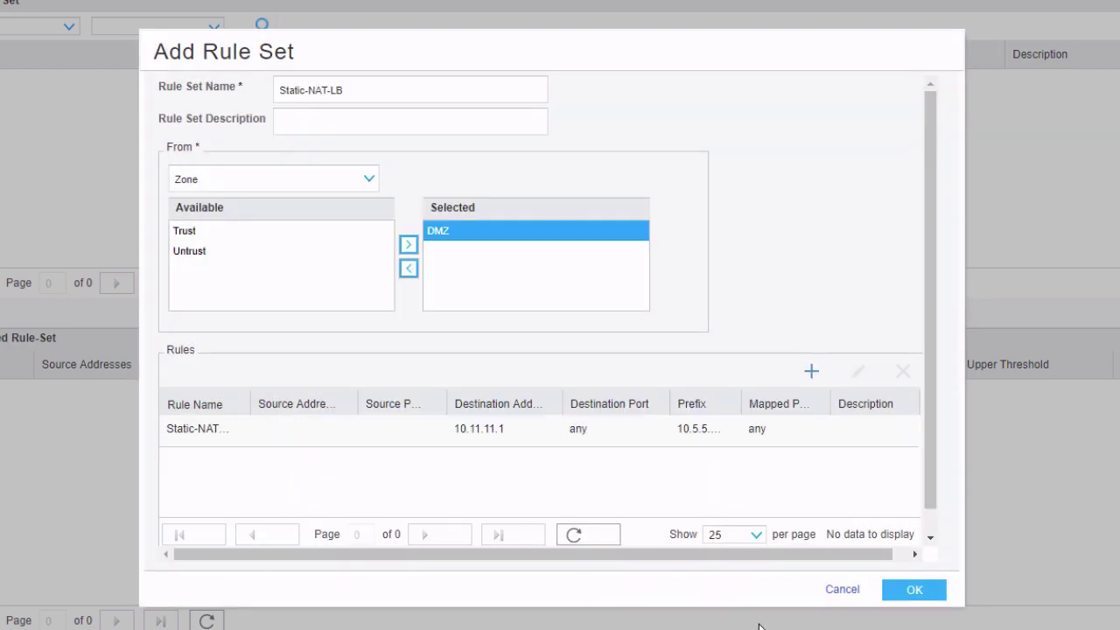
Save the Static-NAT-LB rule set, commit the configuration, and dismiss the success message
{"action": "left_click", "coordinate": [913, 590]}
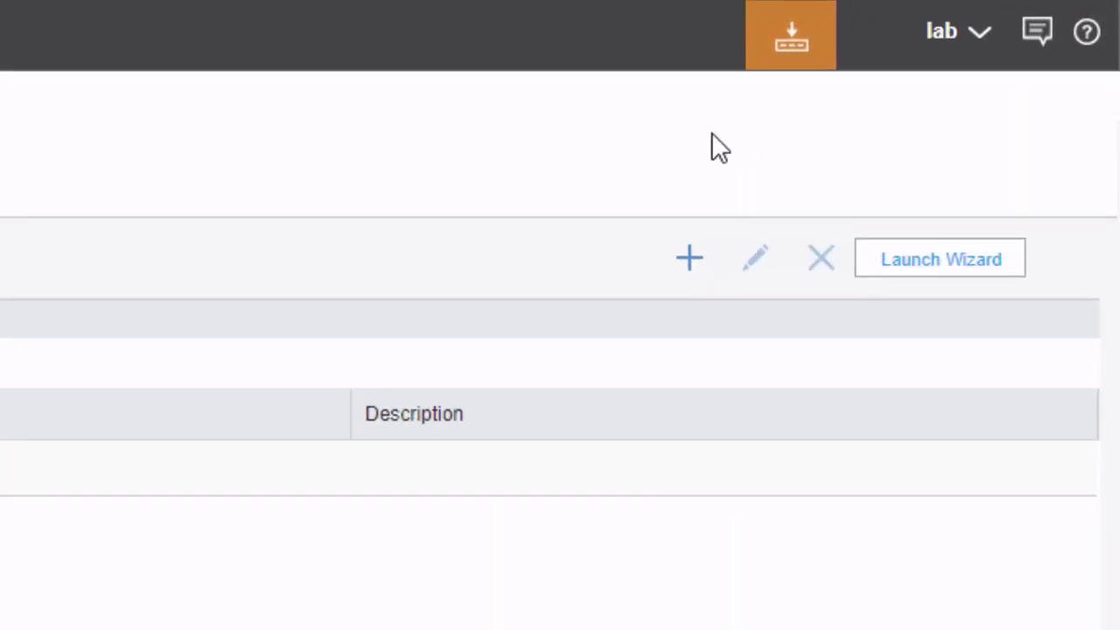
{"action": "left_click", "coordinate": [788, 53]}
{"action": "left_click", "coordinate": [818, 96]}
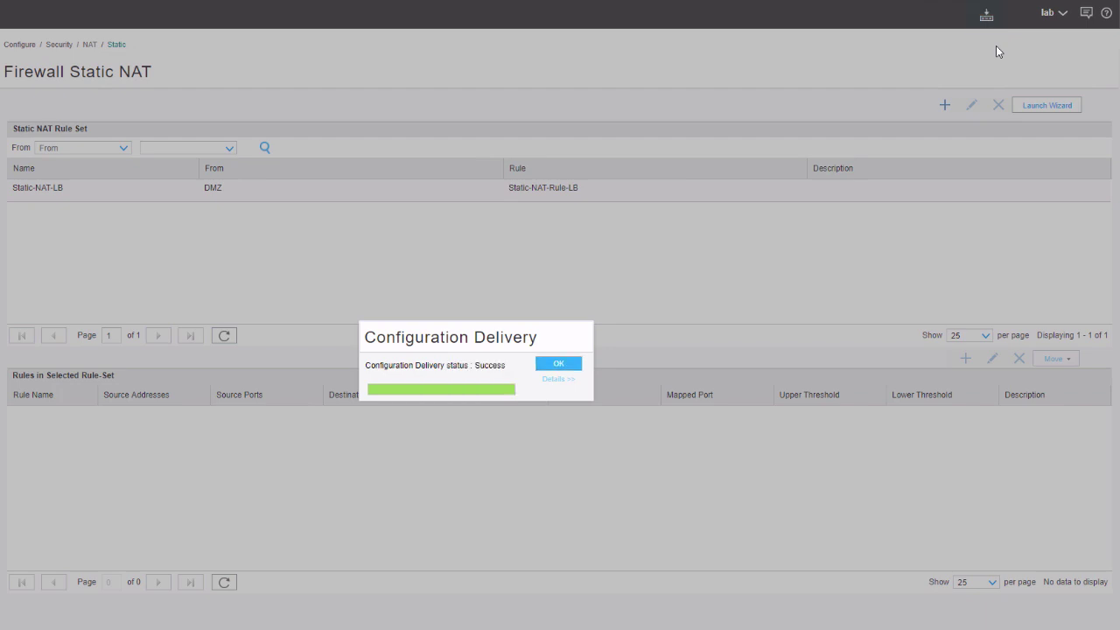
{"action": "key", "text": "Return"}
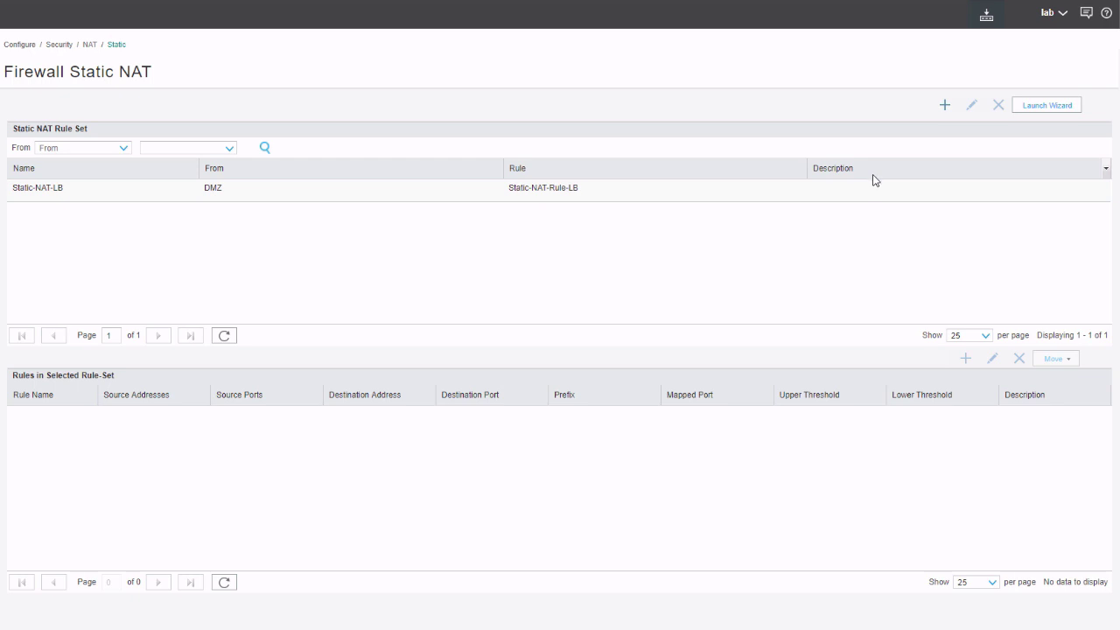
Select Static-NAT-LB and its rule Static-NAT-Rule-LB to review the 10.11.11.1/32 to 10.5.5.100/32 mapping
{"action": "left_click", "coordinate": [615, 200]}
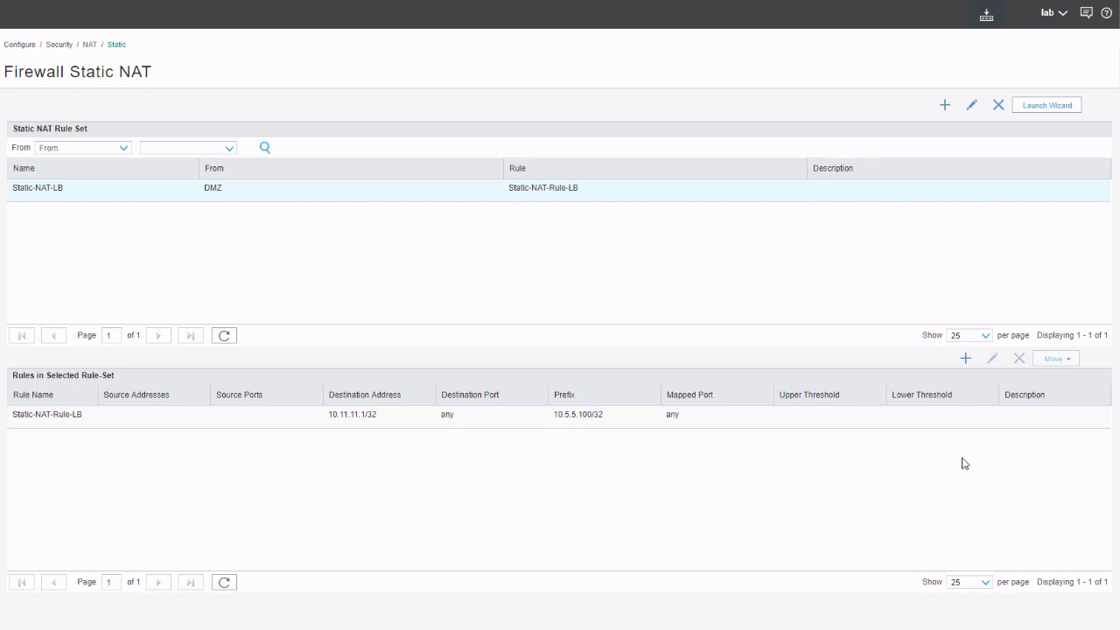
{"action": "left_click", "coordinate": [673, 424]}
Change Static-NAT-LB's From zone from DMZ to Untrust, save it, and commit
{"action": "left_click", "coordinate": [971, 108]}
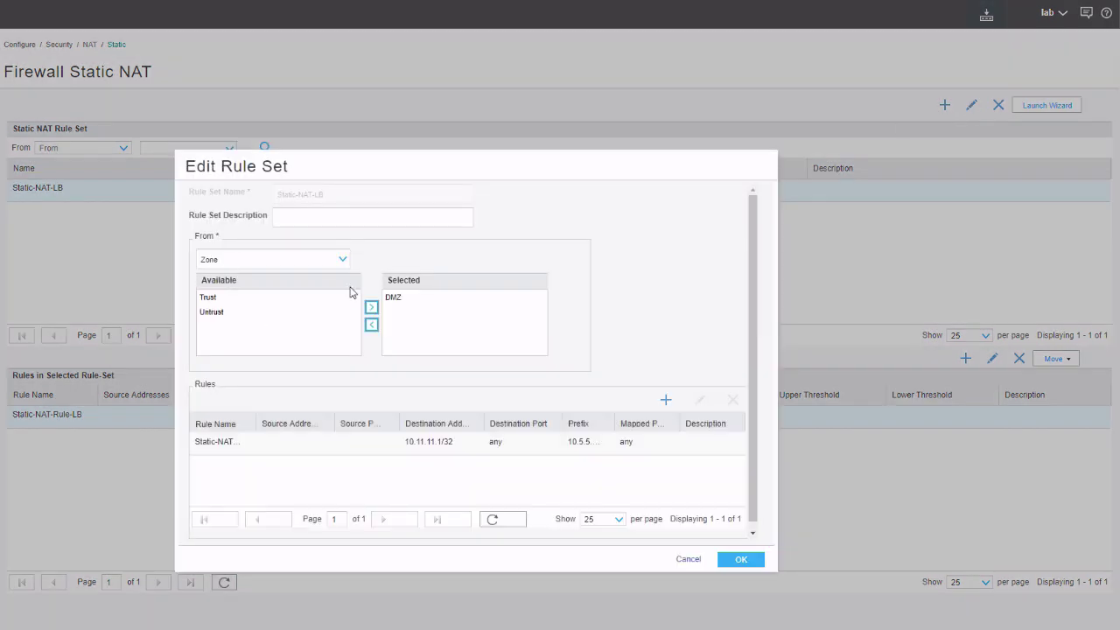
{"action": "left_click", "coordinate": [387, 299]}
{"action": "left_click", "coordinate": [372, 325]}
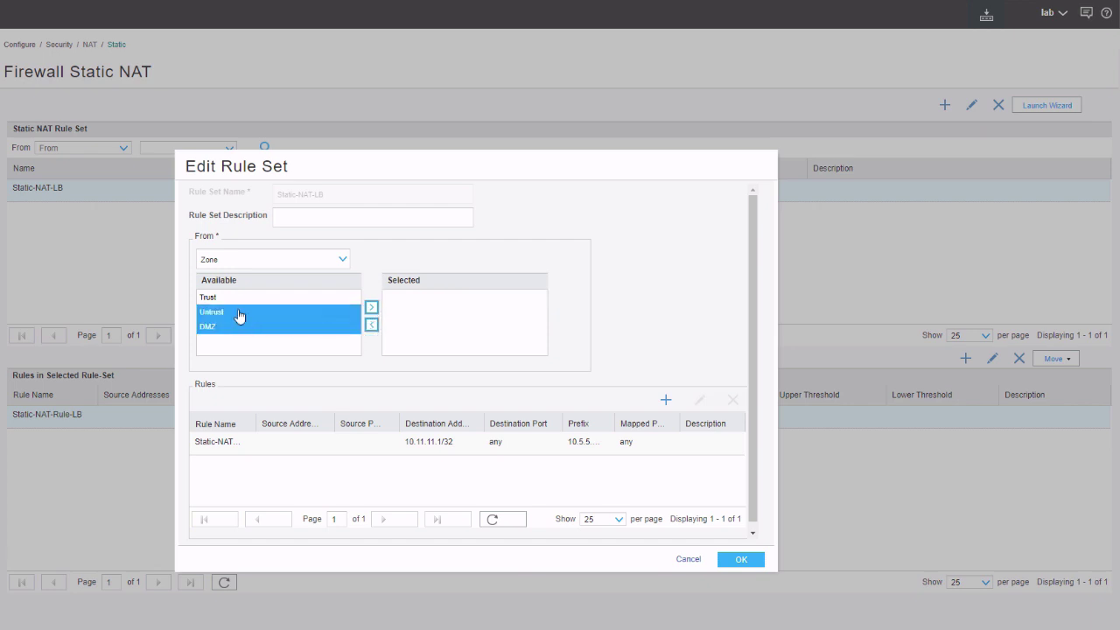
{"action": "left_click", "coordinate": [216, 298]}
{"action": "left_click", "coordinate": [219, 312], "text": "shift"}
{"action": "left_click", "coordinate": [357, 312]}
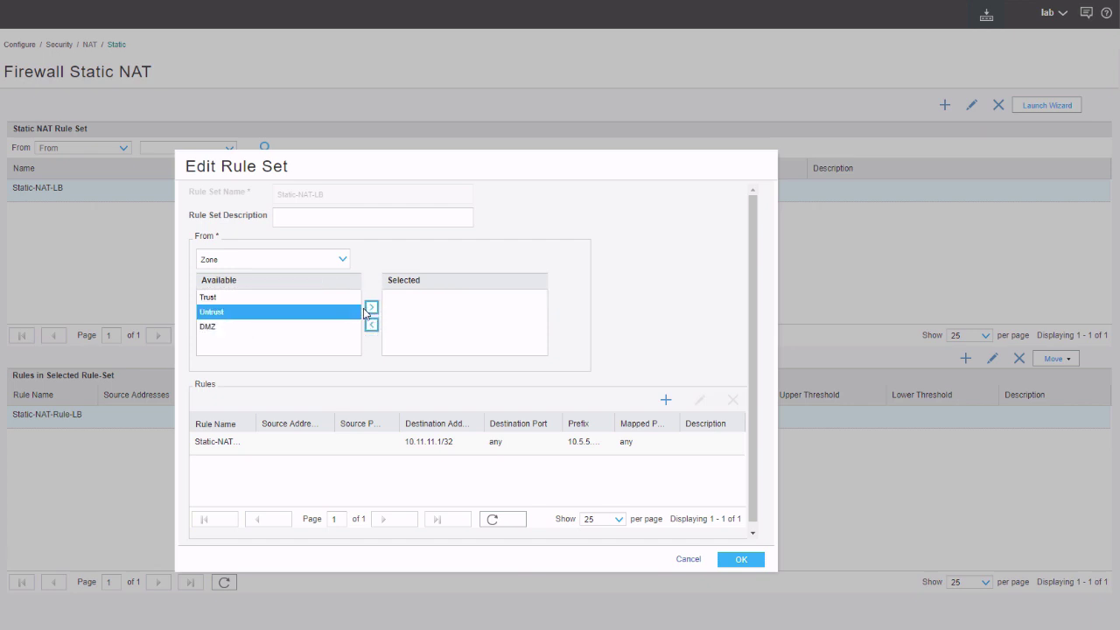
{"action": "left_click", "coordinate": [371, 308]}
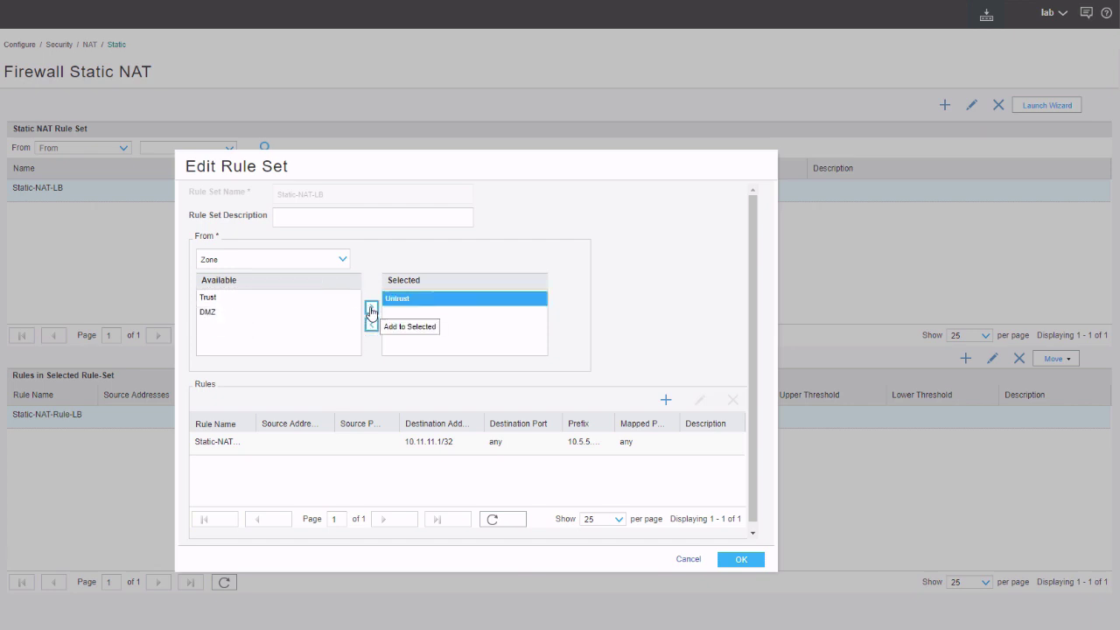
{"action": "left_click", "coordinate": [733, 560]}
{"action": "left_click", "coordinate": [1003, 12]}
{"action": "left_click", "coordinate": [1006, 40]}
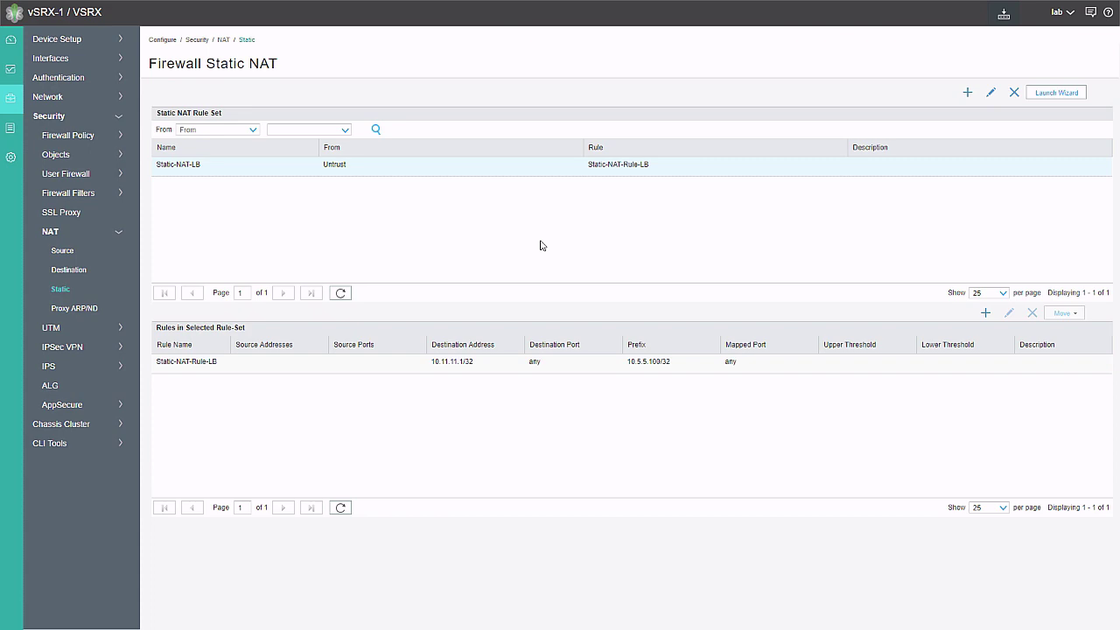
Open the Monitor > NAT > Static NAT monitoring page
{"action": "mouse_move", "coordinate": [15, 131]}
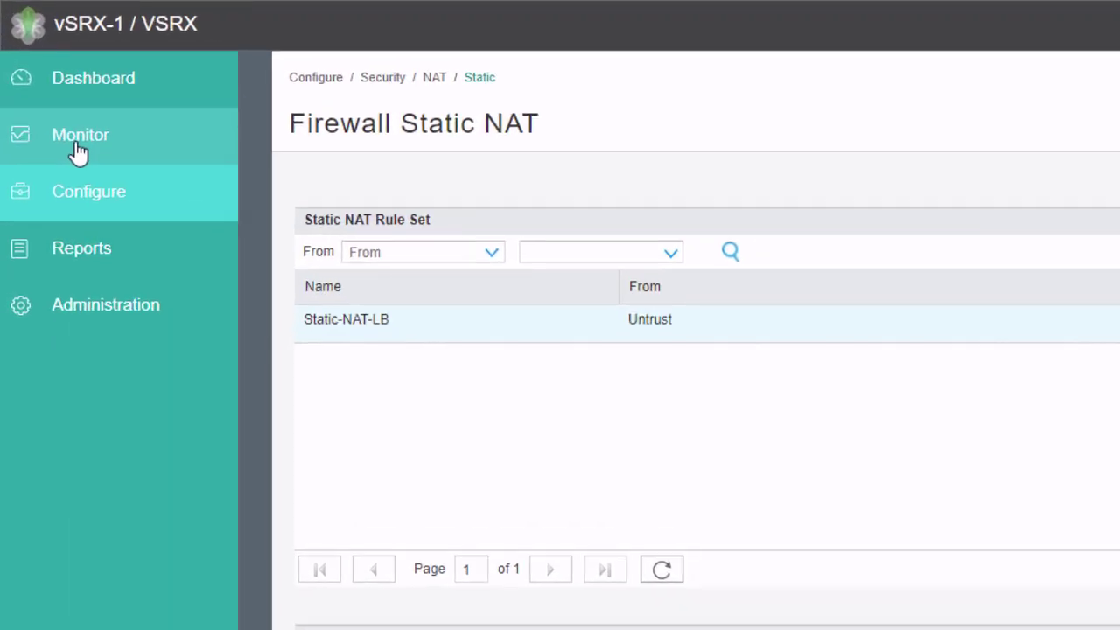
{"action": "left_click", "coordinate": [43, 77]}
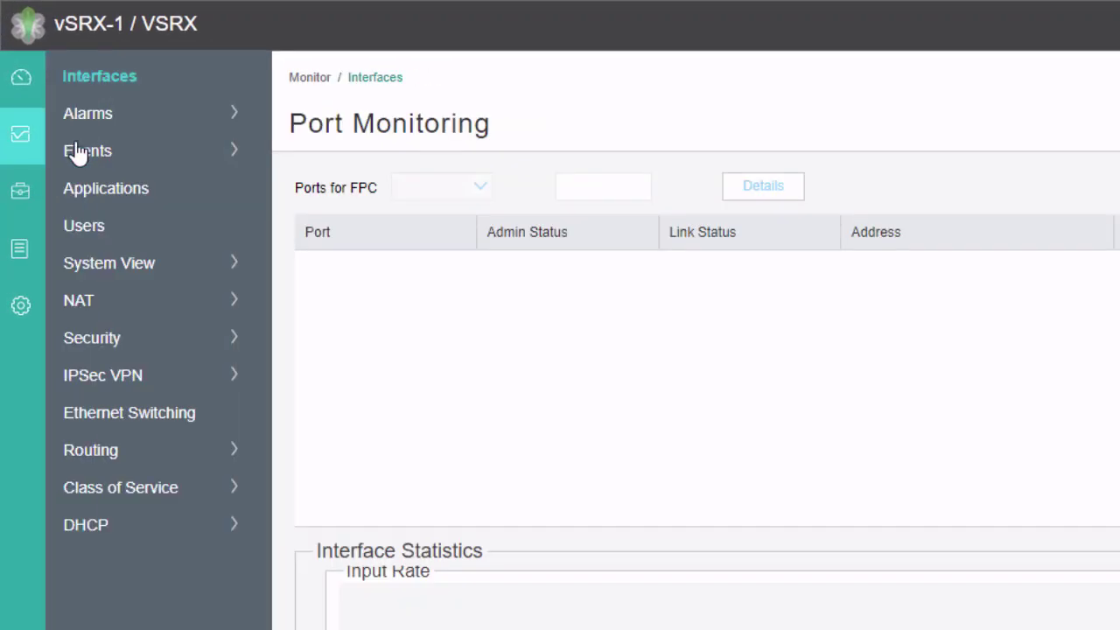
{"action": "left_click", "coordinate": [98, 306]}
{"action": "left_click", "coordinate": [113, 413]}
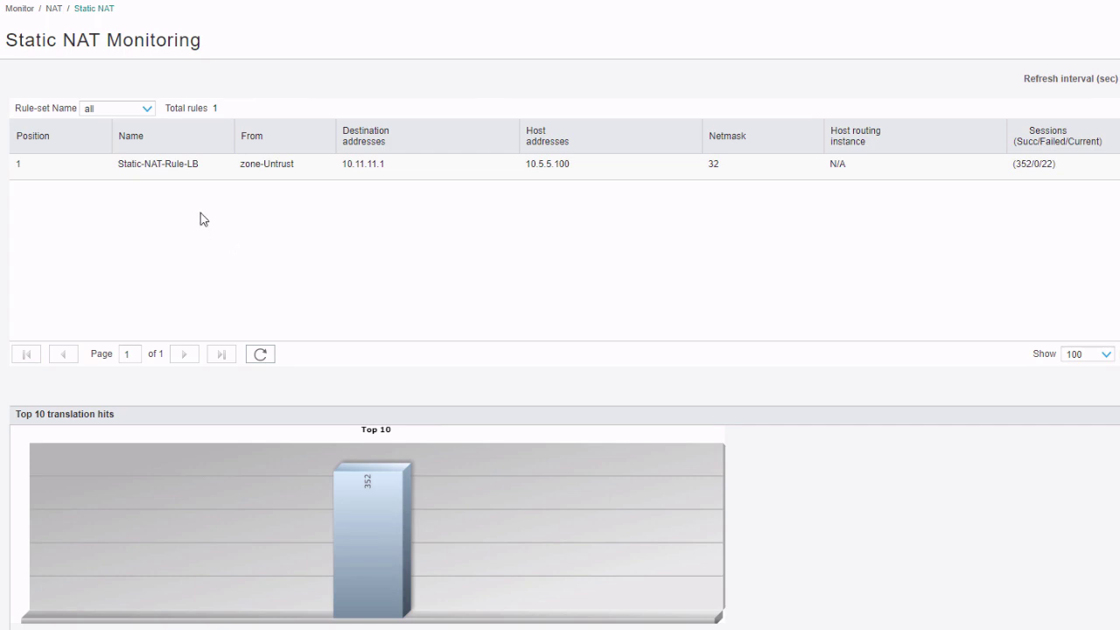
Filter the monitor to Static-NAT-LB, then back to all, watching translation hits climb to 562
{"action": "left_click", "coordinate": [146, 109]}
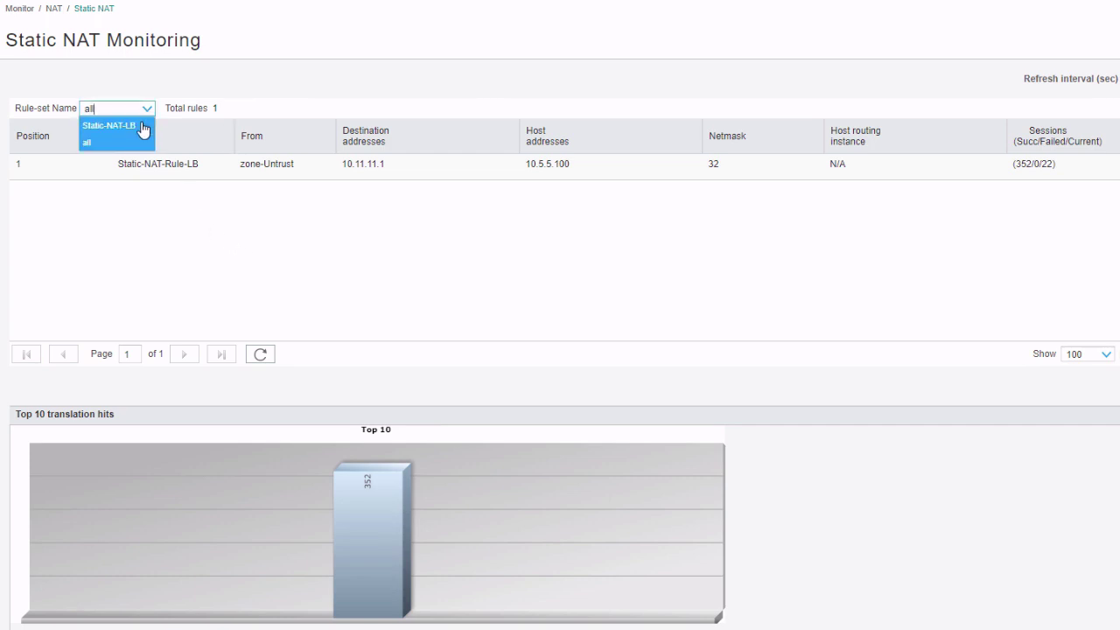
{"action": "left_click", "coordinate": [143, 127]}
{"action": "left_click", "coordinate": [148, 115]}
{"action": "left_click", "coordinate": [131, 142]}
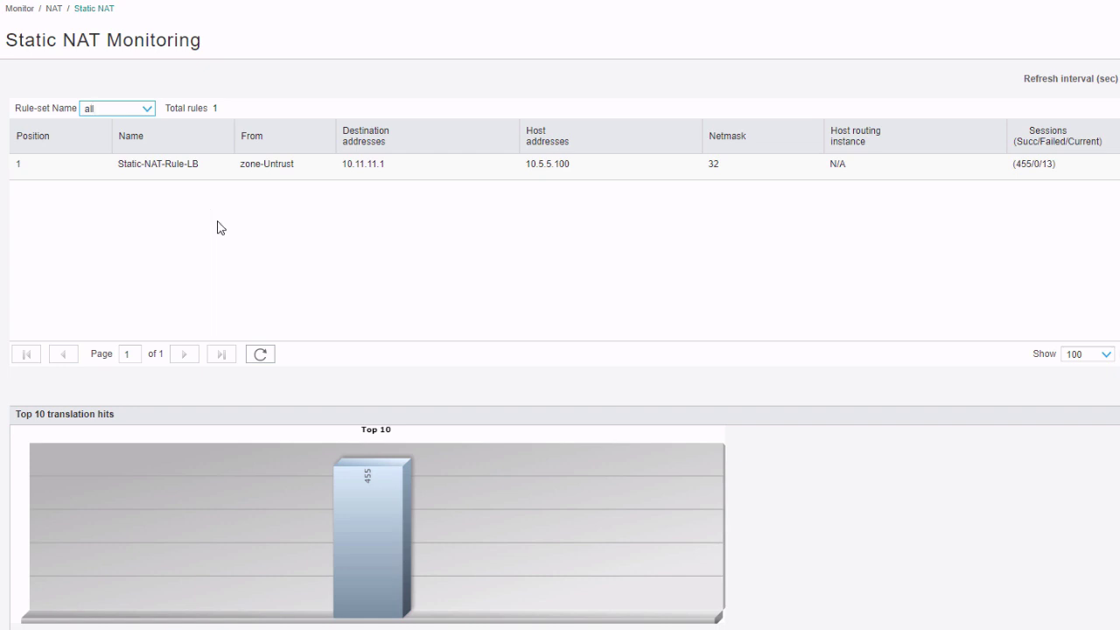
{"action": "mouse_move", "coordinate": [365, 510]}
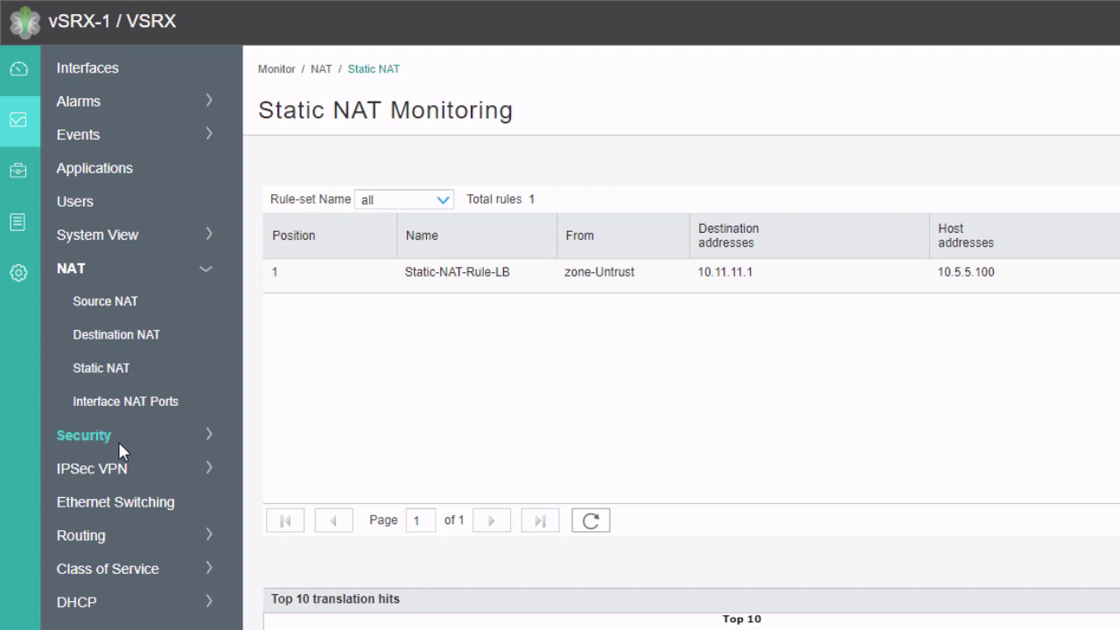
Filter the Security Flow Session monitor by protocol icmp and run the search
{"action": "left_click", "coordinate": [60, 401]}
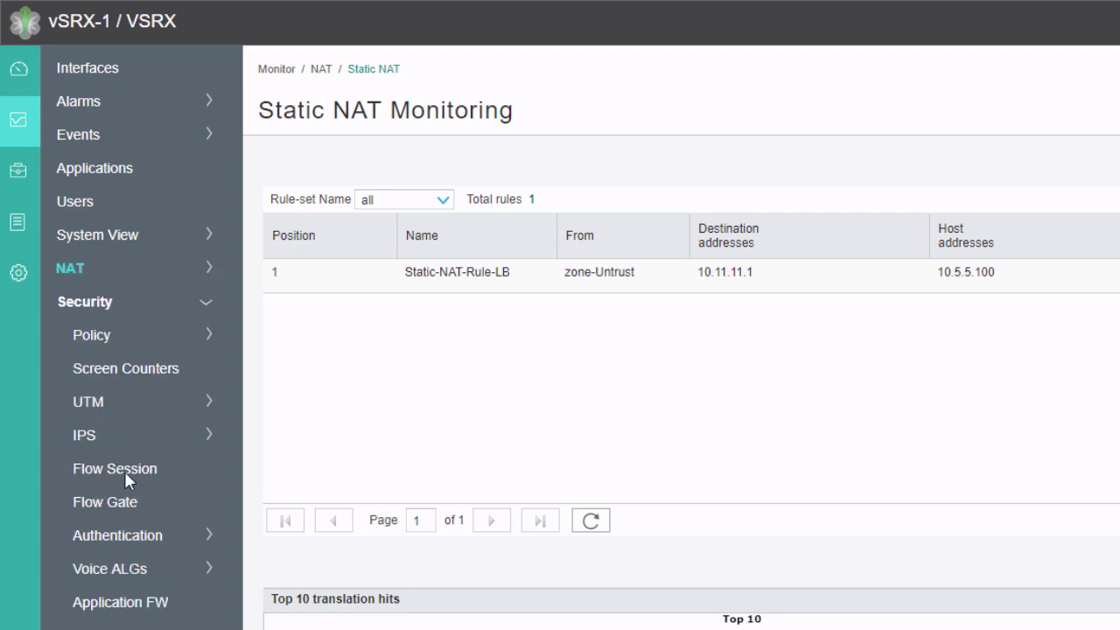
{"action": "left_click", "coordinate": [124, 473]}
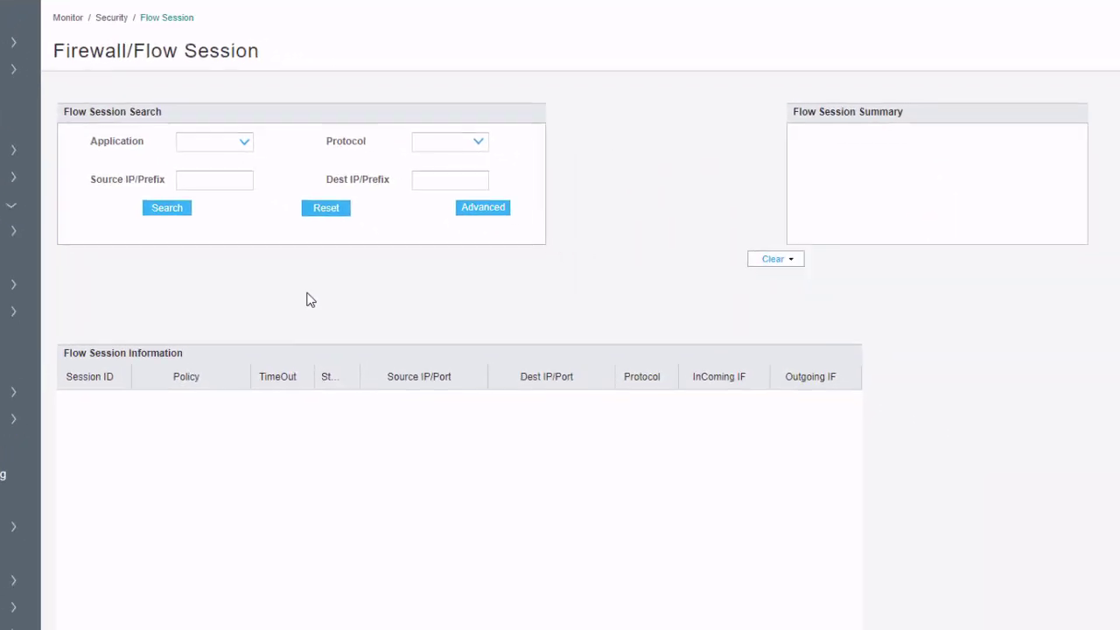
{"action": "left_click", "coordinate": [430, 141]}
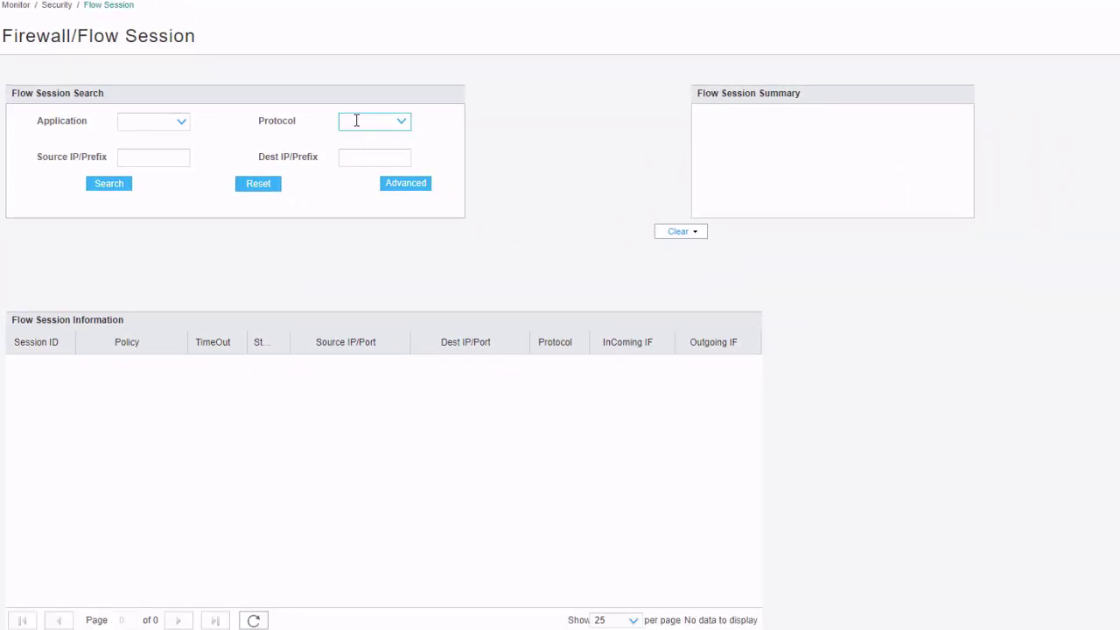
{"action": "type", "text": "icmp"}
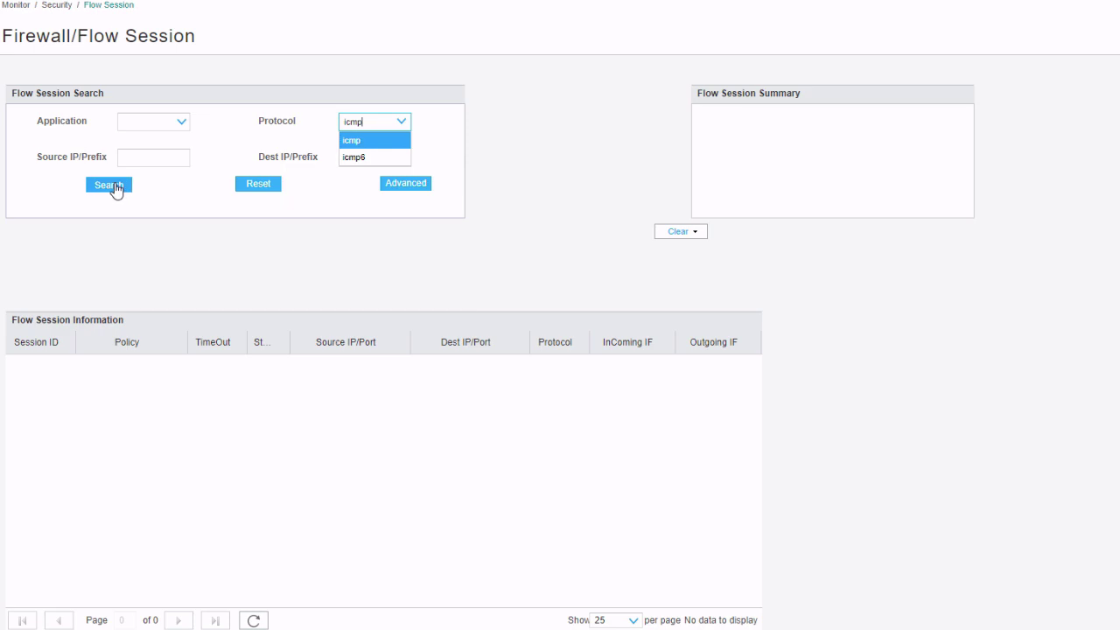
{"action": "left_click", "coordinate": [114, 189]}
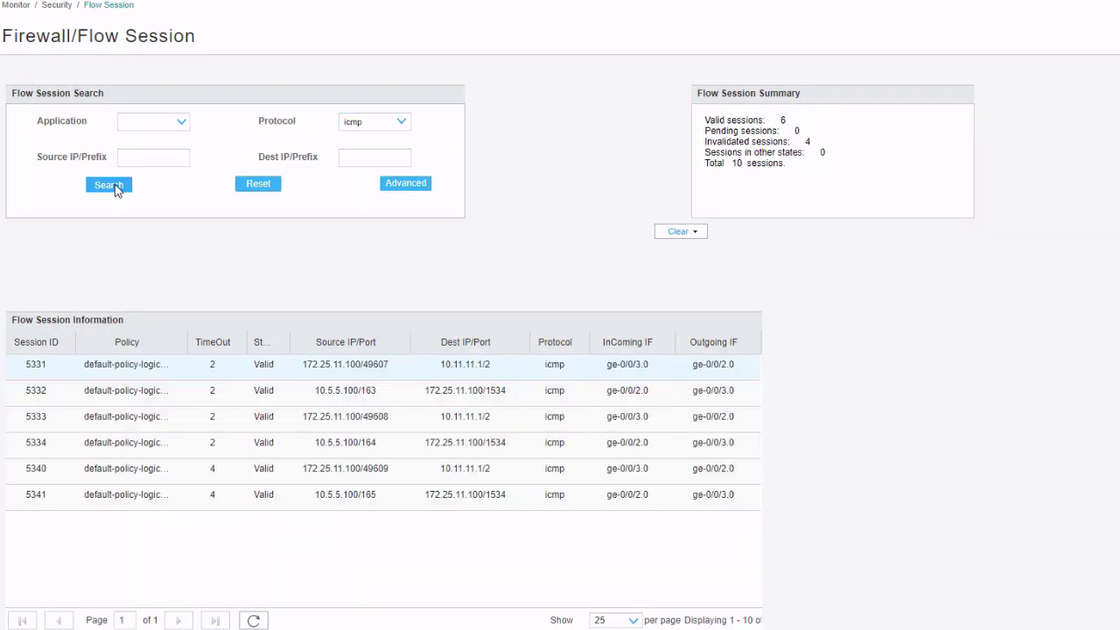